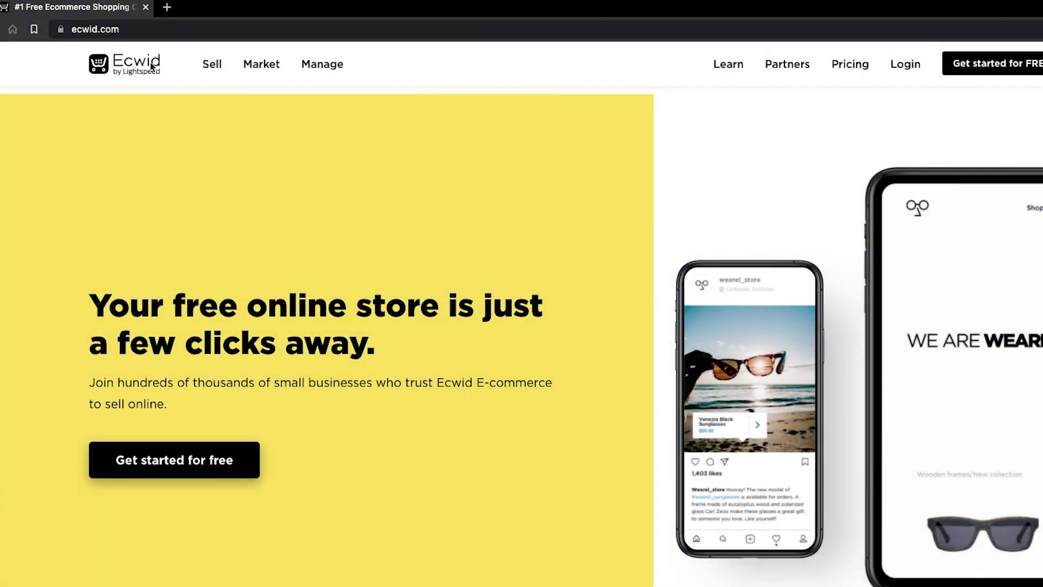
- Sign in to Ecwid with a Google account to reach the Vn-Nomads, Vietnam, Dong setup form
left_click(905, 71)
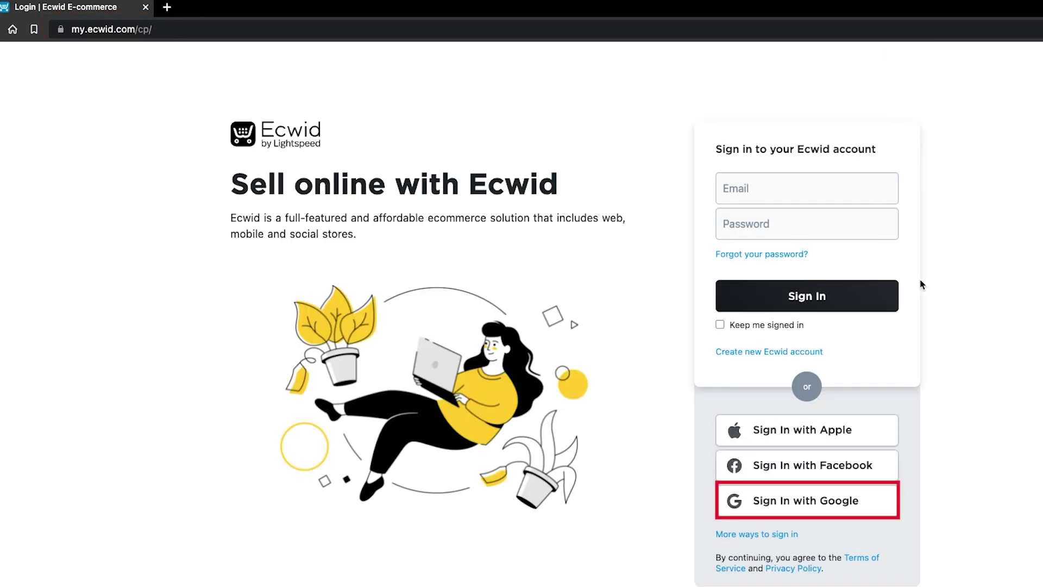
left_click(782, 498)
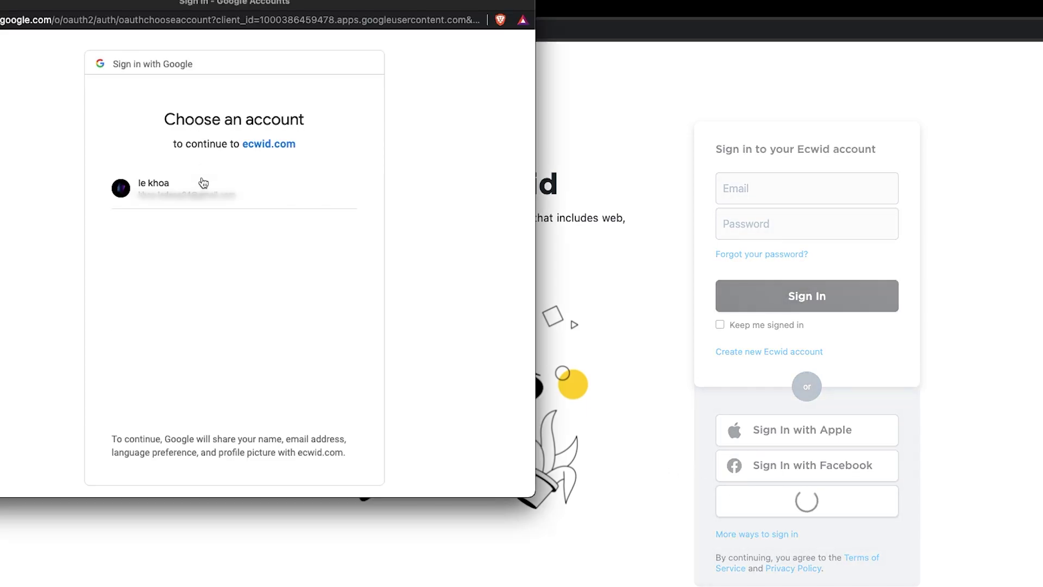
left_click(202, 187)
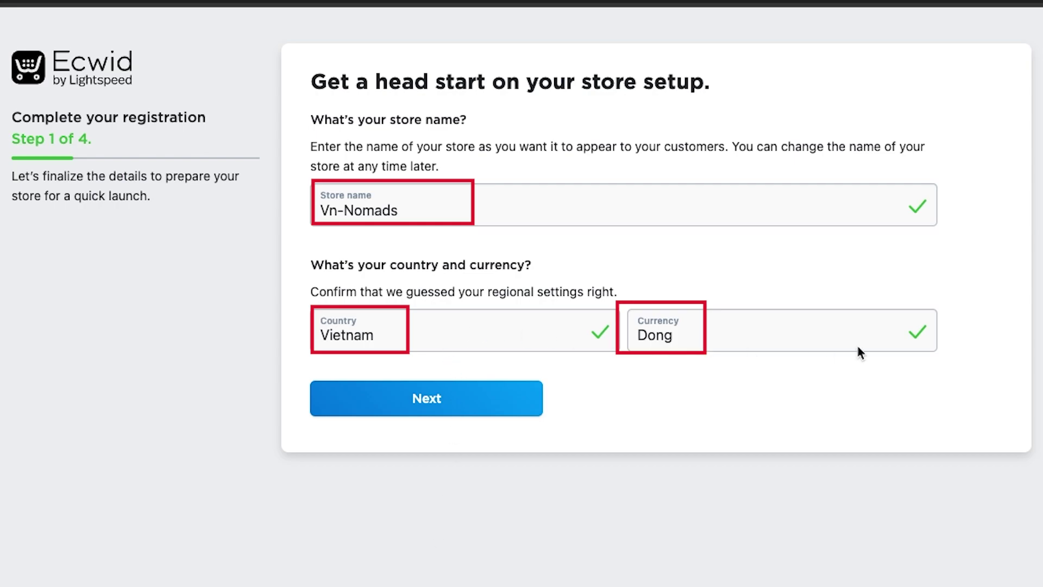
- Pass the store and address steps, answering 'I'm just getting started', 'Not sure yet' and 'No'
left_click(421, 398)
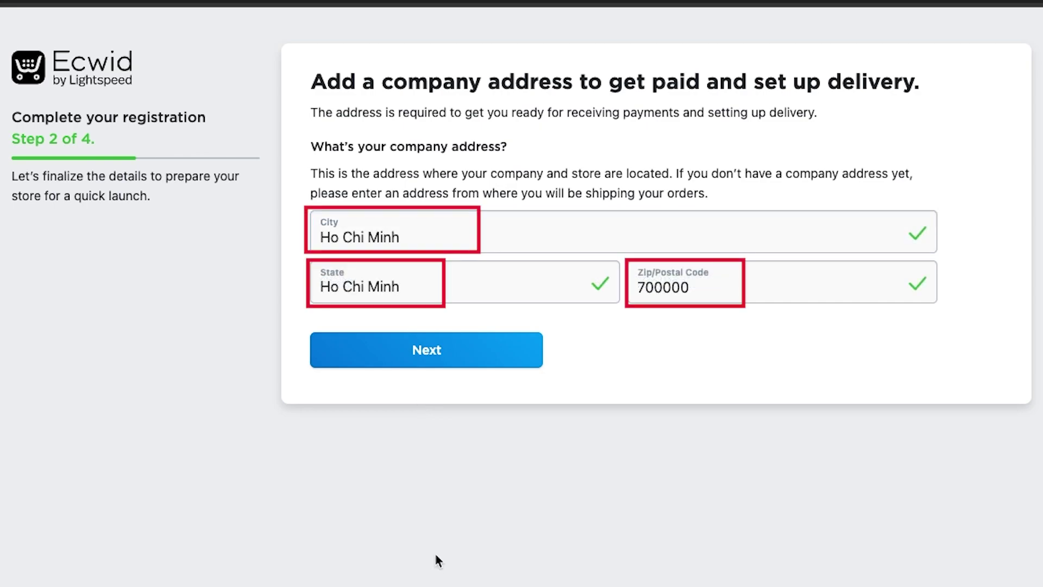
left_click(412, 352)
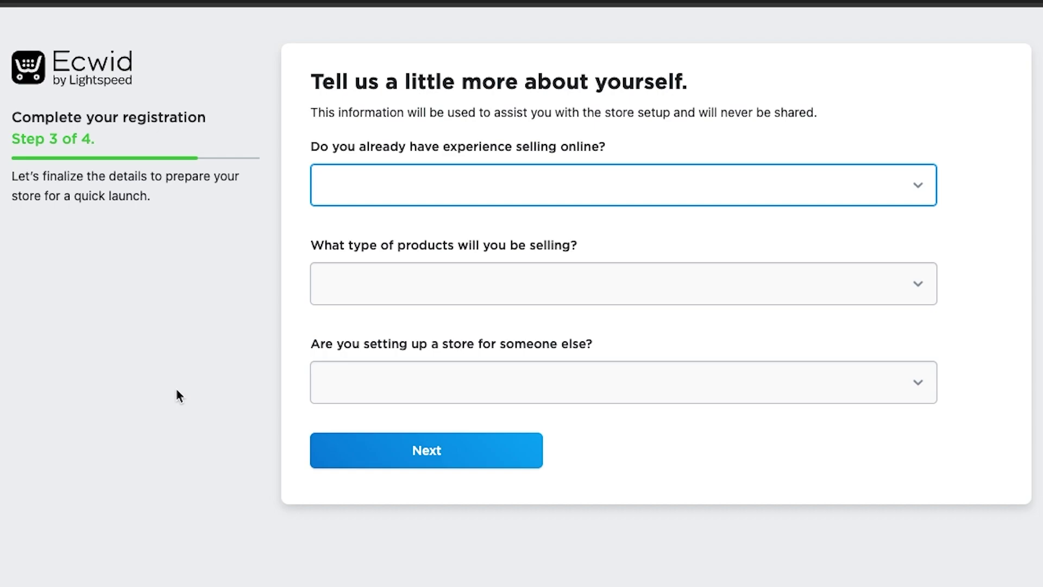
left_click(405, 191)
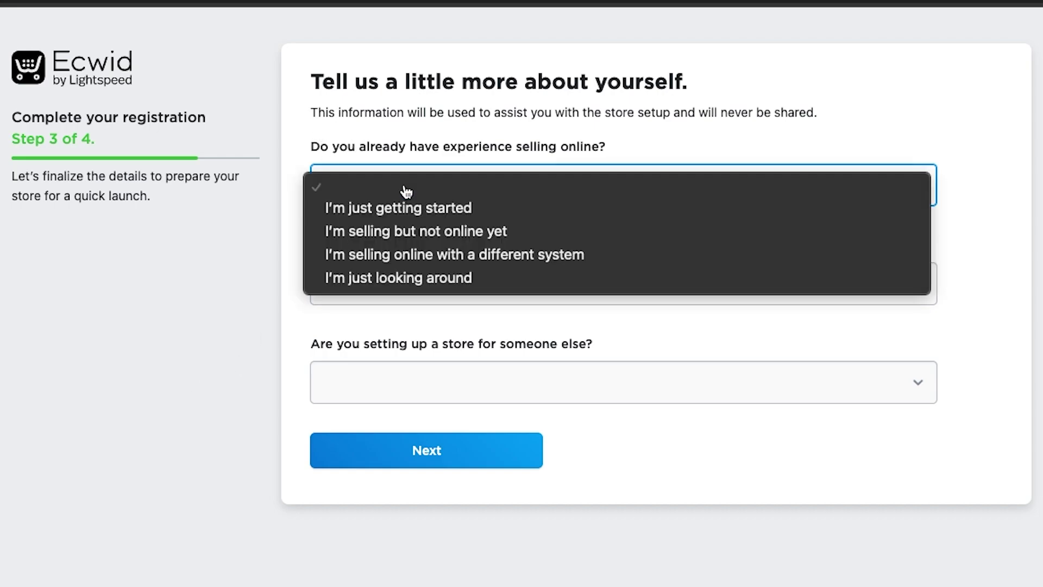
left_click(419, 281)
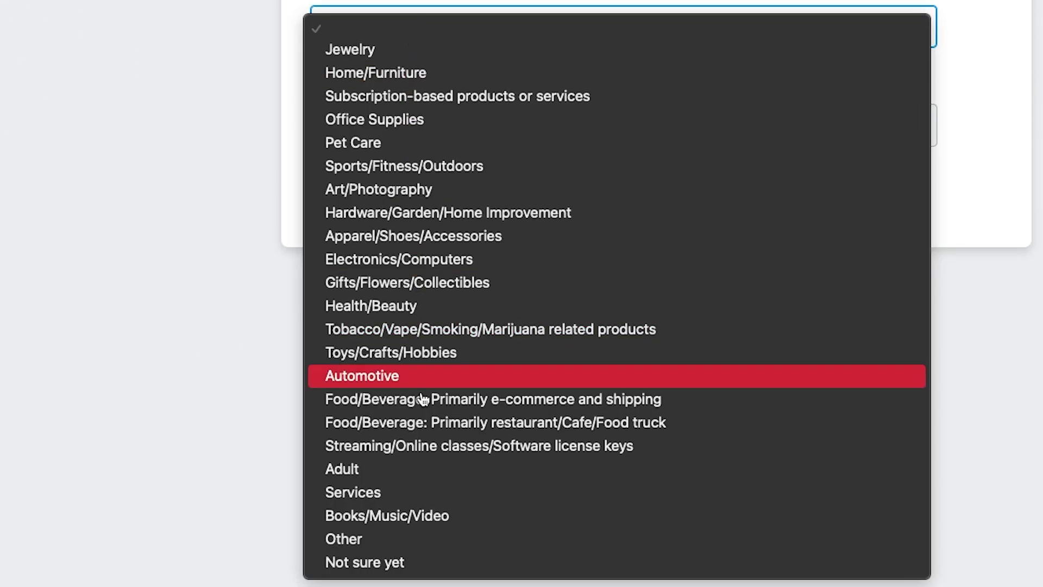
left_click(364, 561)
left_click(553, 371)
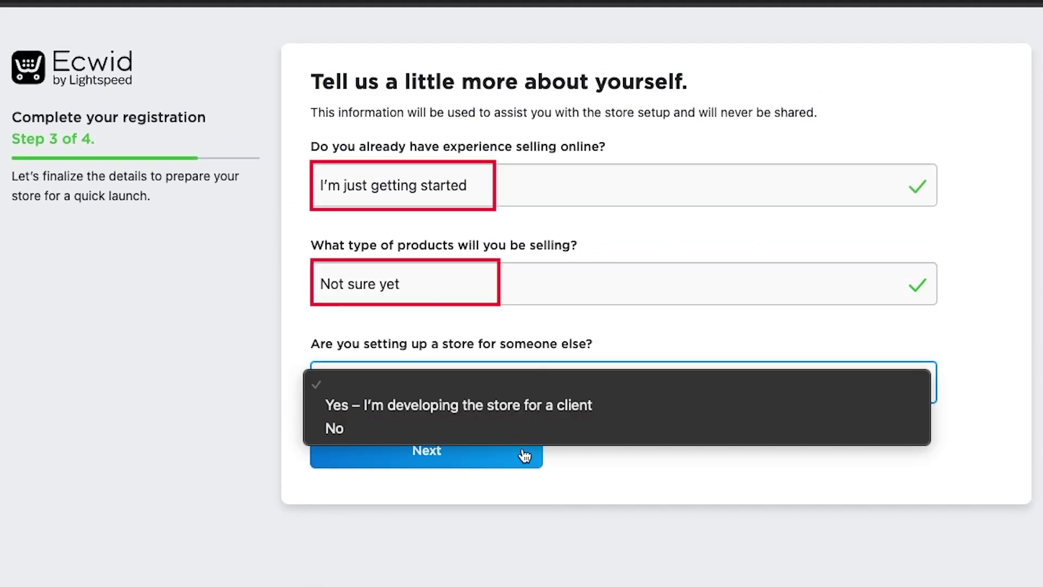
left_click(492, 440)
- On the final step, answer No to having an existing website and finish registration
left_click(438, 462)
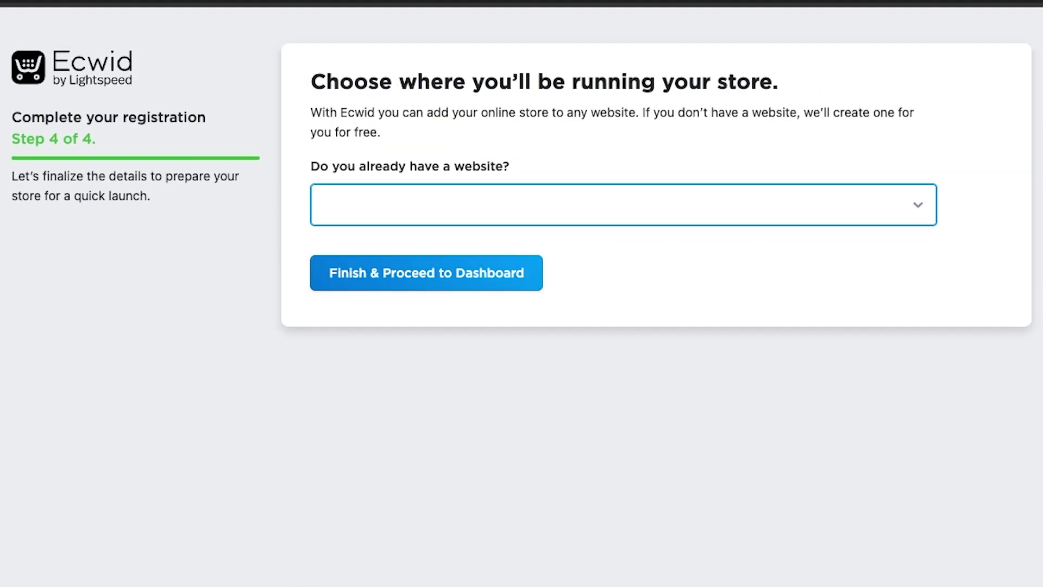
left_click(496, 198)
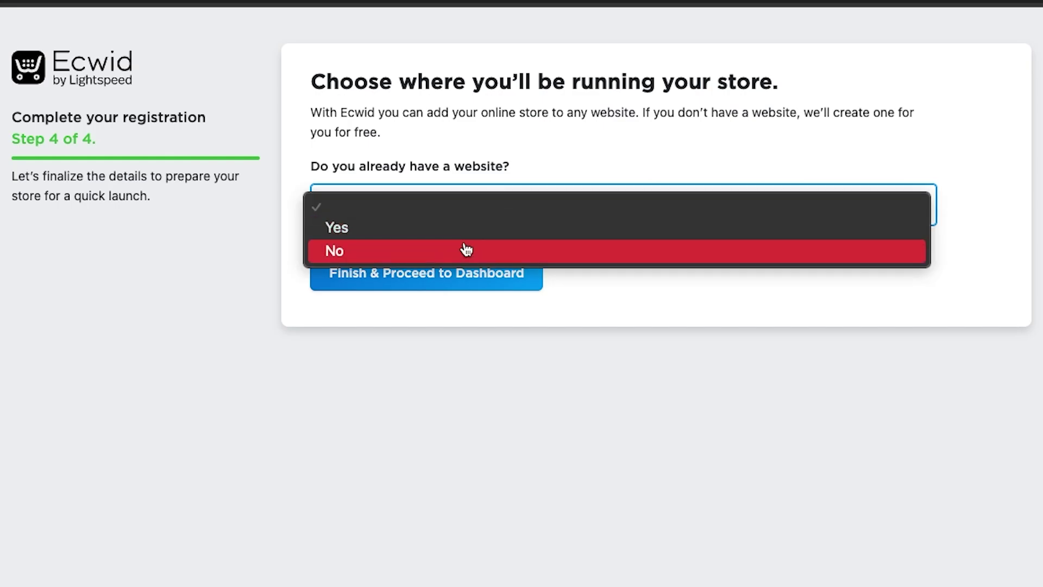
left_click(463, 248)
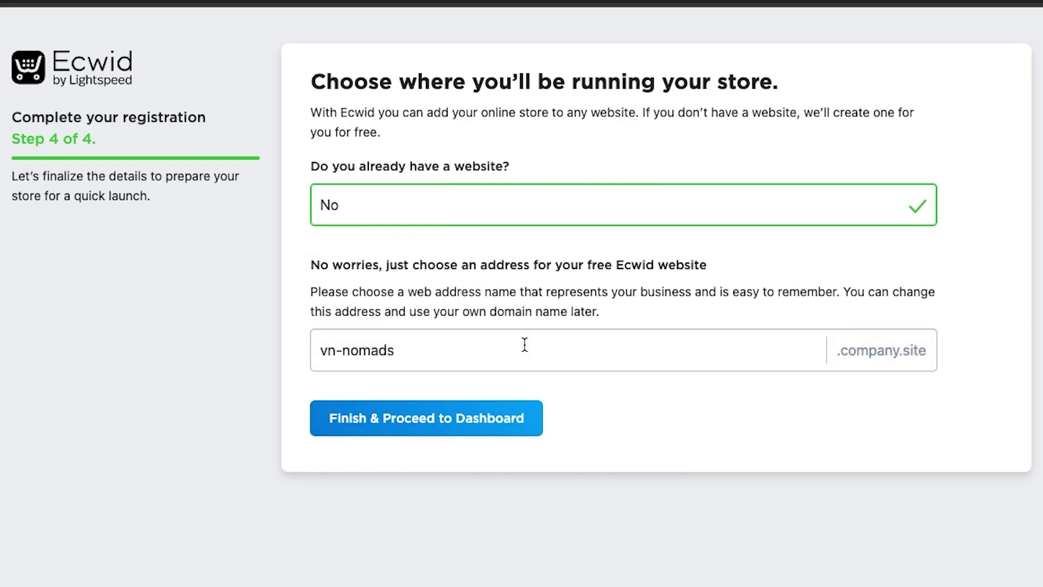
left_click(450, 432)
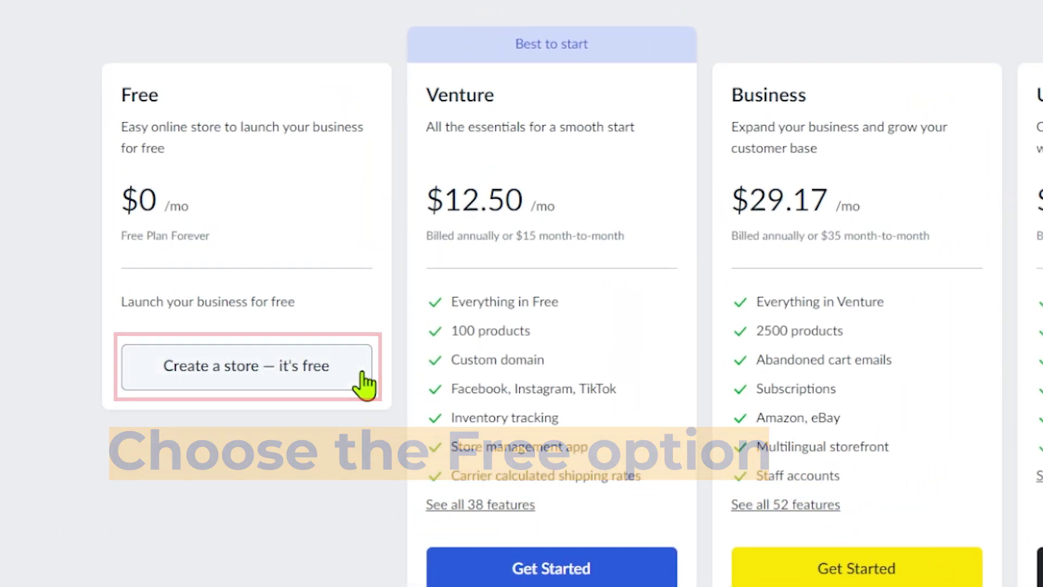
- Create the store on the Free plan with 'Create a store — it's free'
left_click(363, 382)
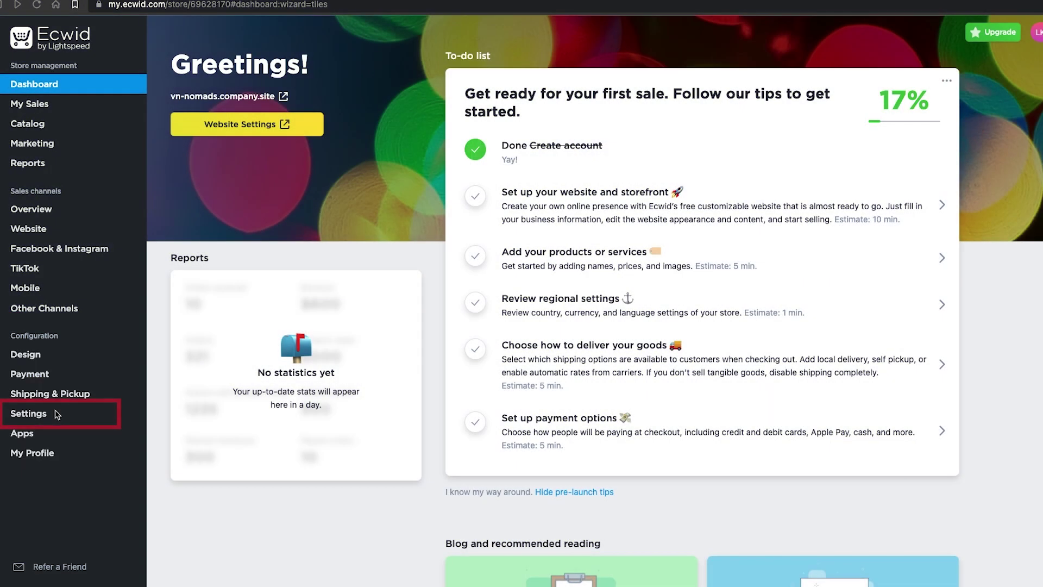
- Set the store time zone to Asia/Ho_Chi_Minh in the regional settings
left_click(53, 414)
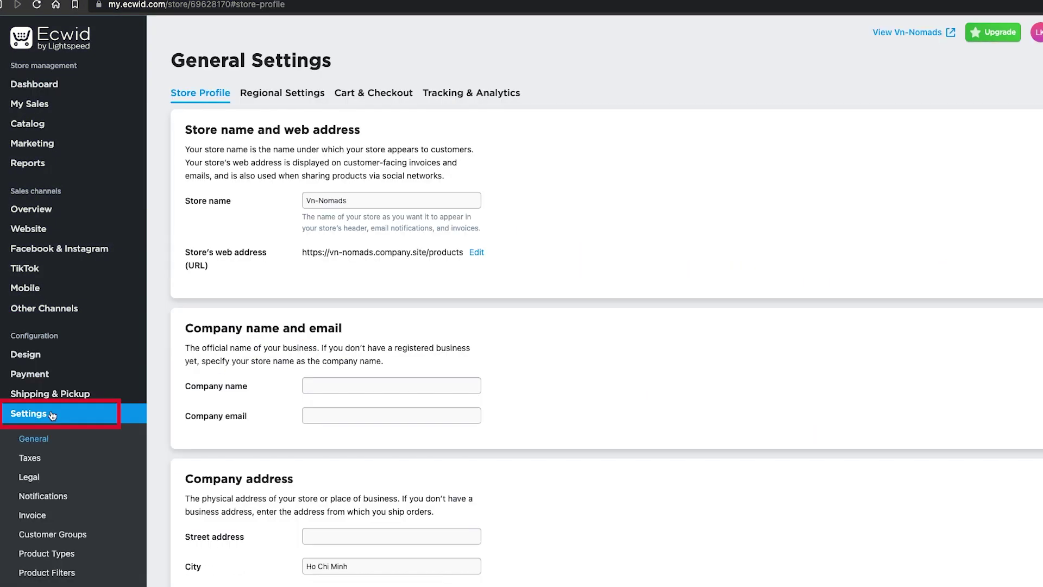
left_click(288, 93)
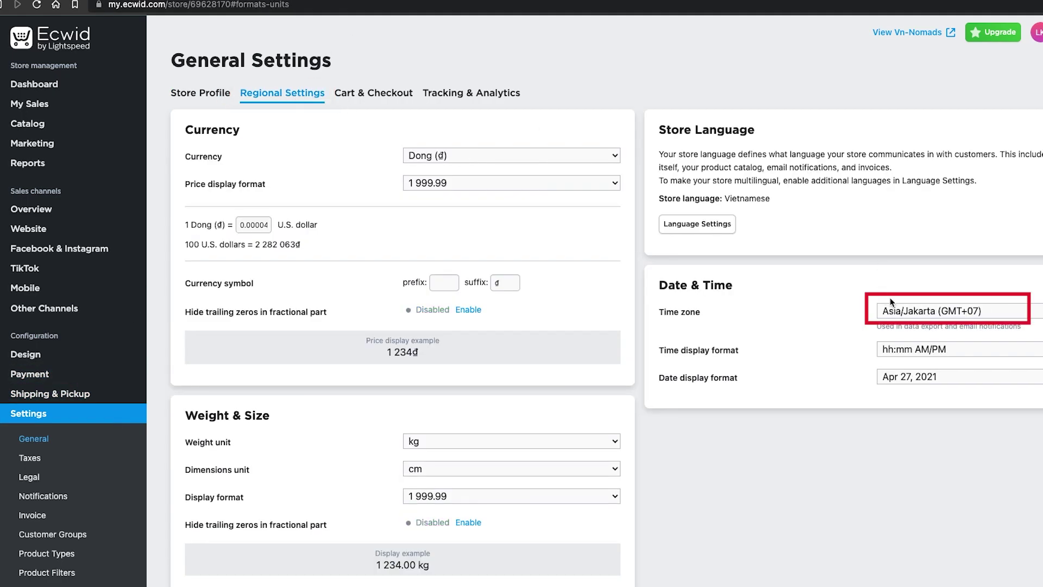
left_click(904, 310)
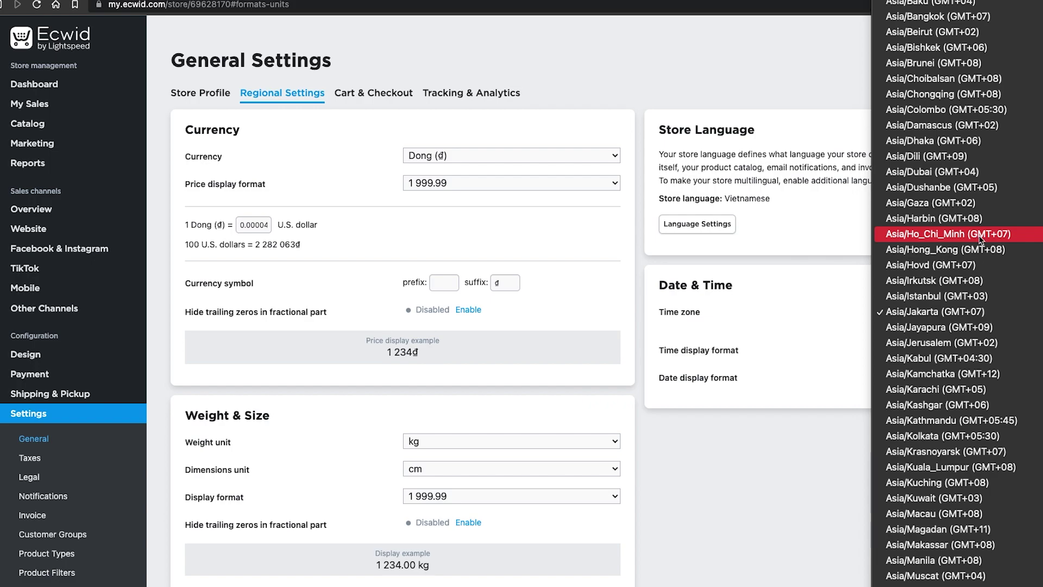
left_click(1002, 235)
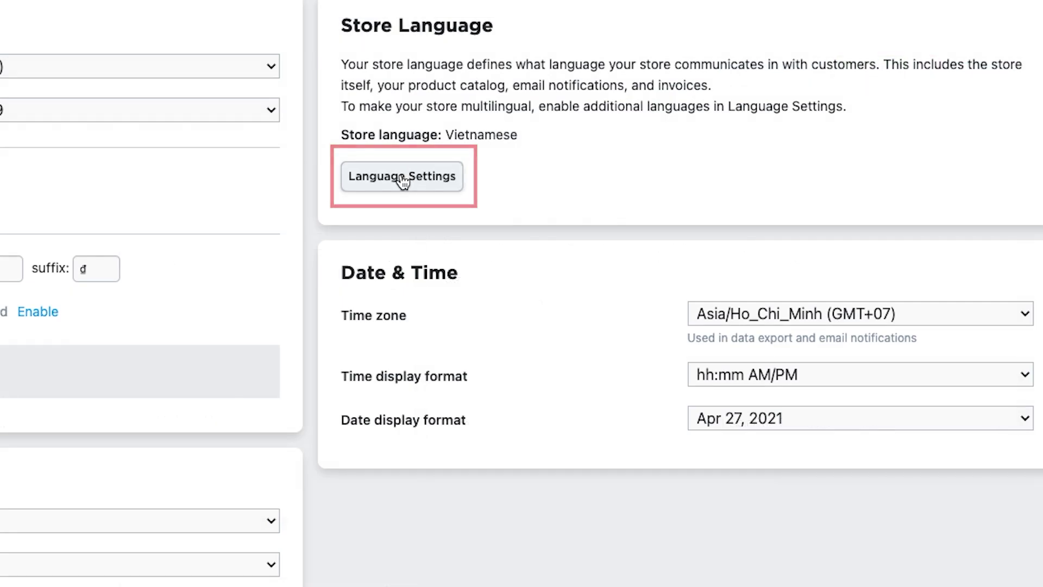
- Save English as the store's default language and bring up the Payment page
left_click(402, 181)
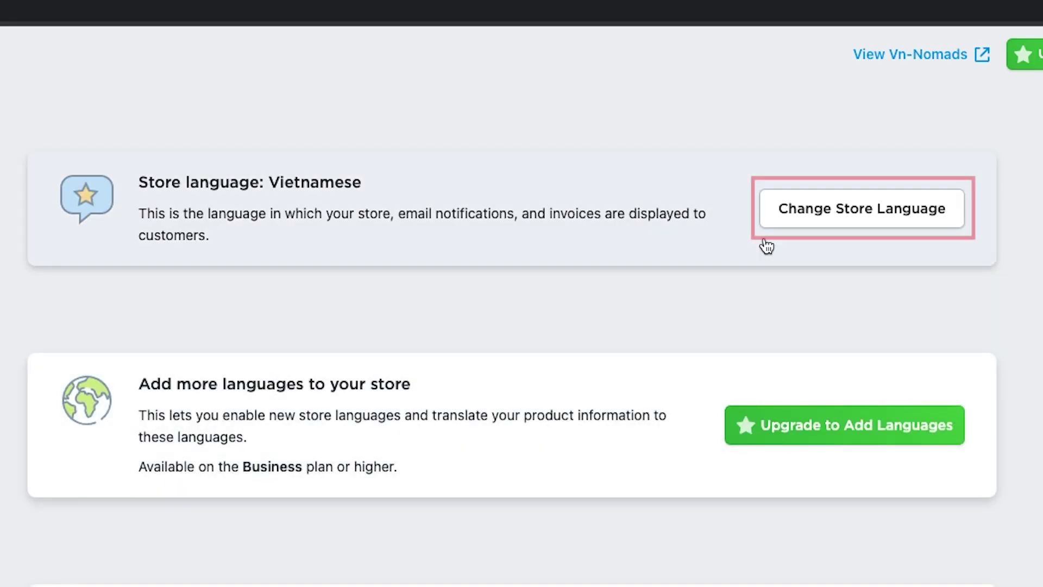
left_click(872, 218)
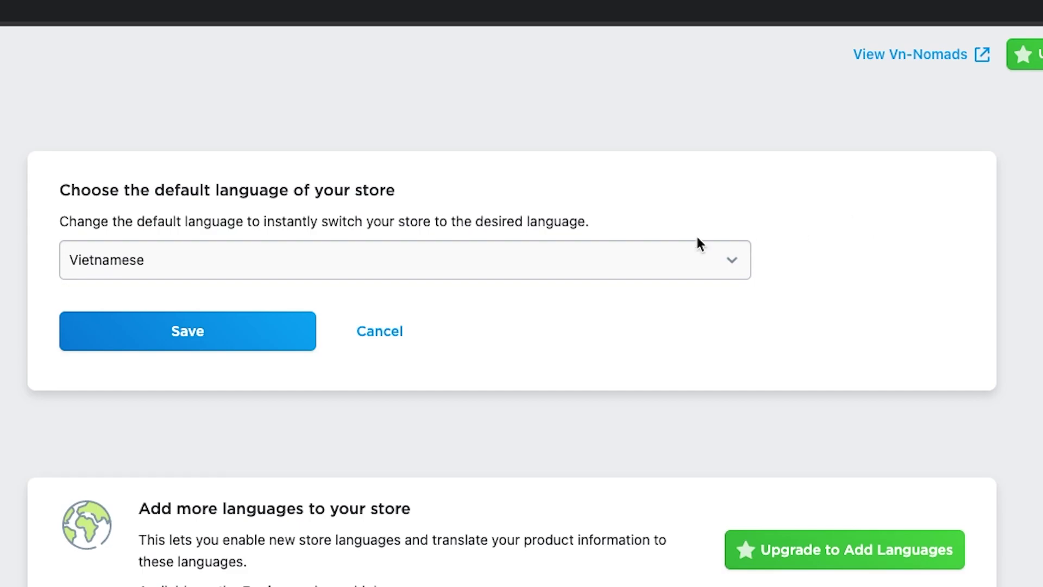
left_click(507, 266)
scroll(507, 267, "up", 10)
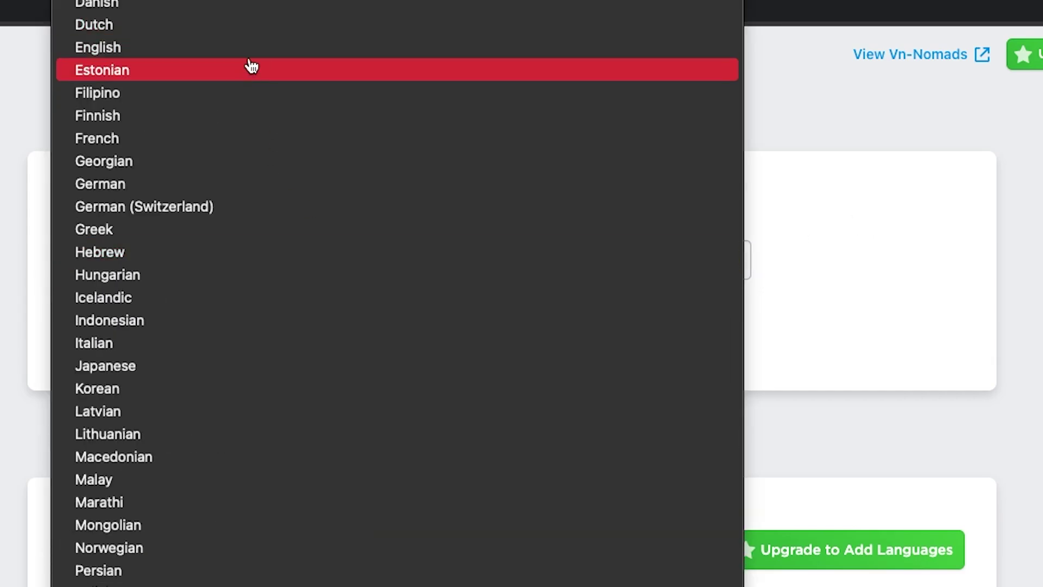
left_click(271, 48)
left_click(187, 332)
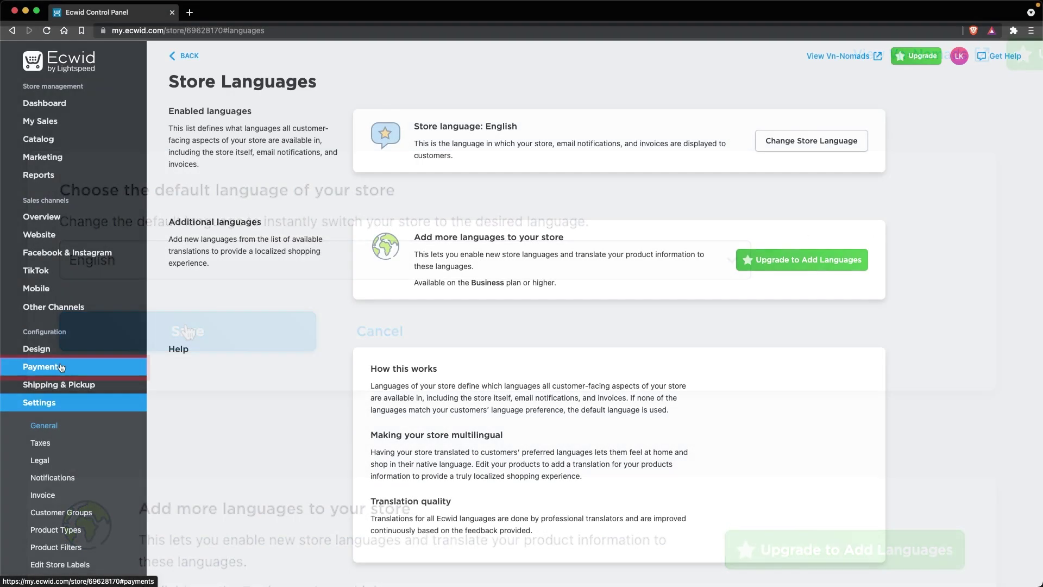
left_click(61, 367)
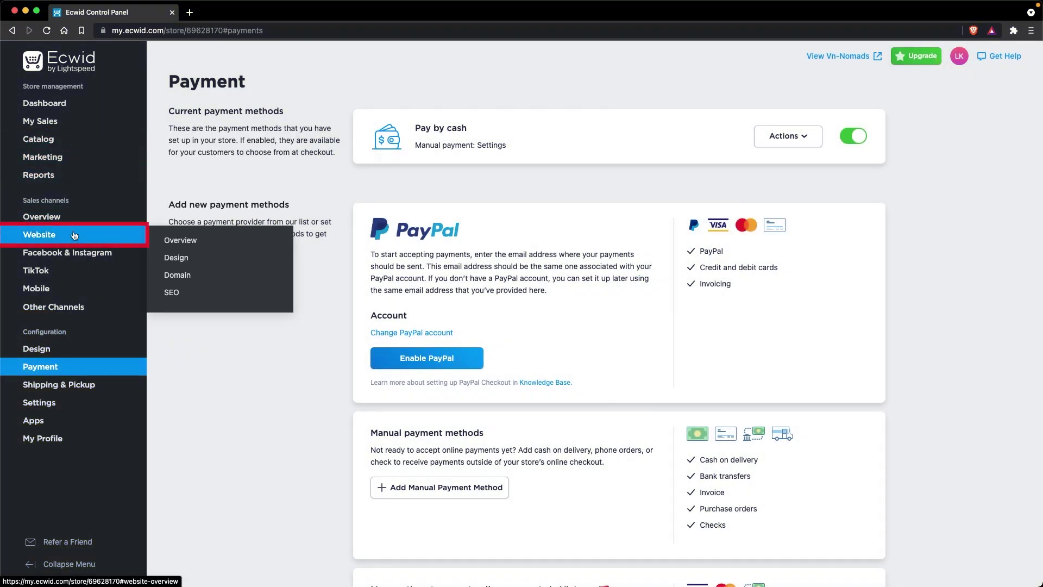
- Open the Vn-Nomads site in the Instant Site editor from the Website page
left_click(74, 235)
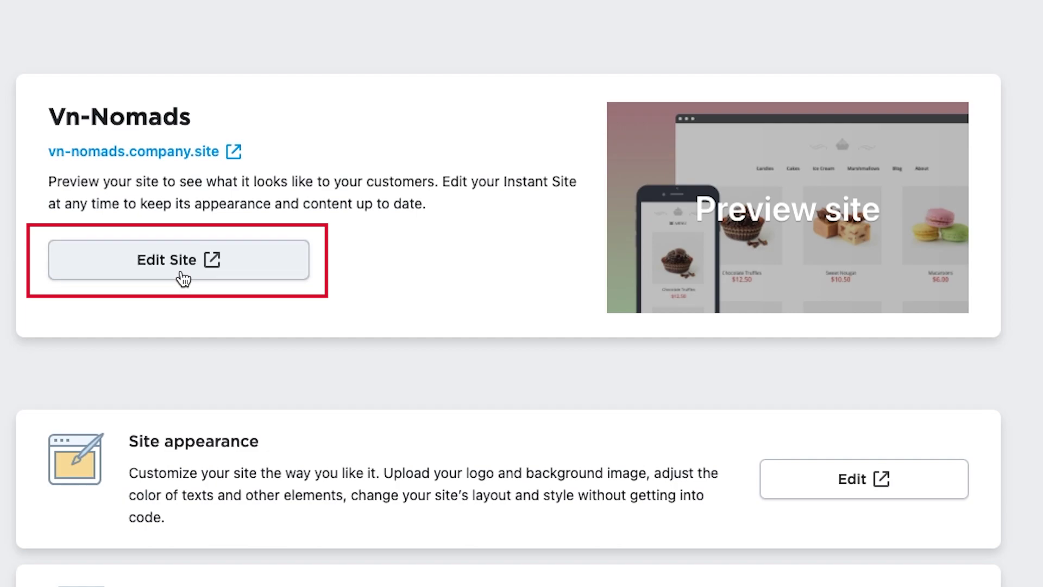
left_click(183, 279)
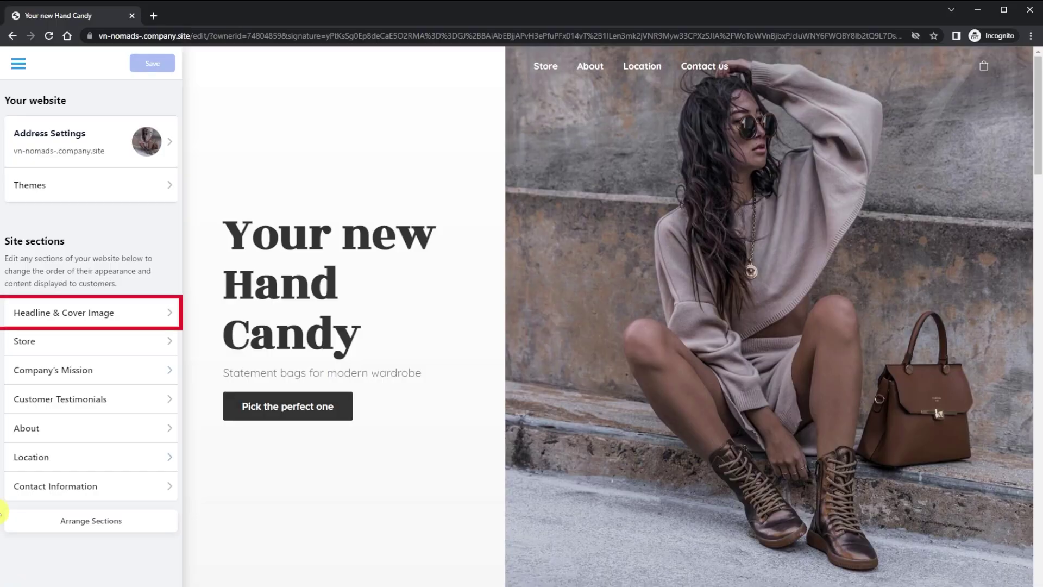
- Change the cover headline to 'VN-Nomads' and use the full-screen layout
left_click(128, 312)
left_click(128, 207)
key("ctrl+a")
type("VN-Nomads")
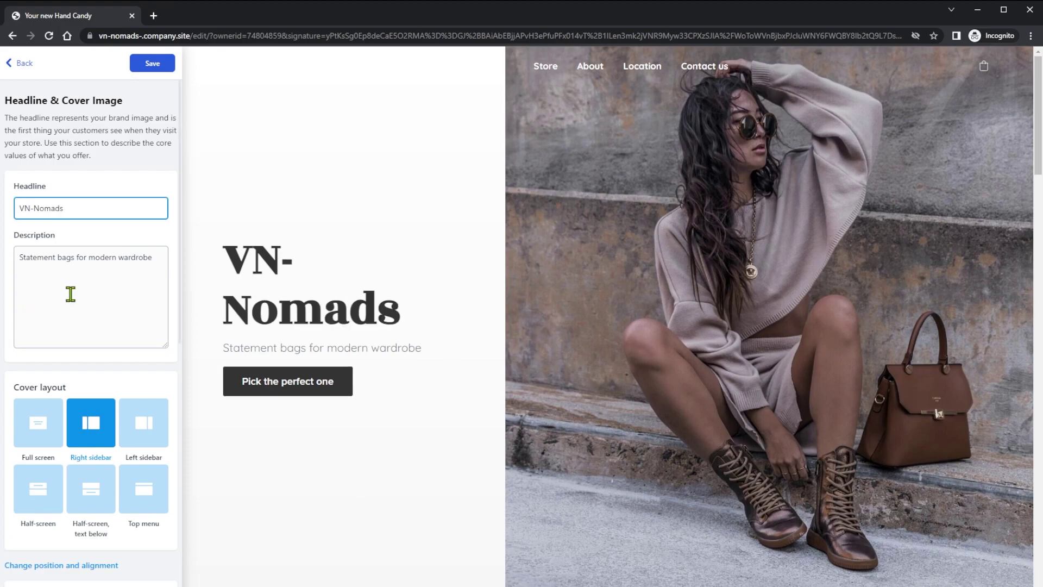
scroll(52, 302, "down", 2)
left_click(46, 314)
- Relabel the cover button 'Buy now' and save the headline and cover changes
scroll(63, 373, "down", 6)
left_click(107, 370)
key("ctrl+a")
type("Buy now")
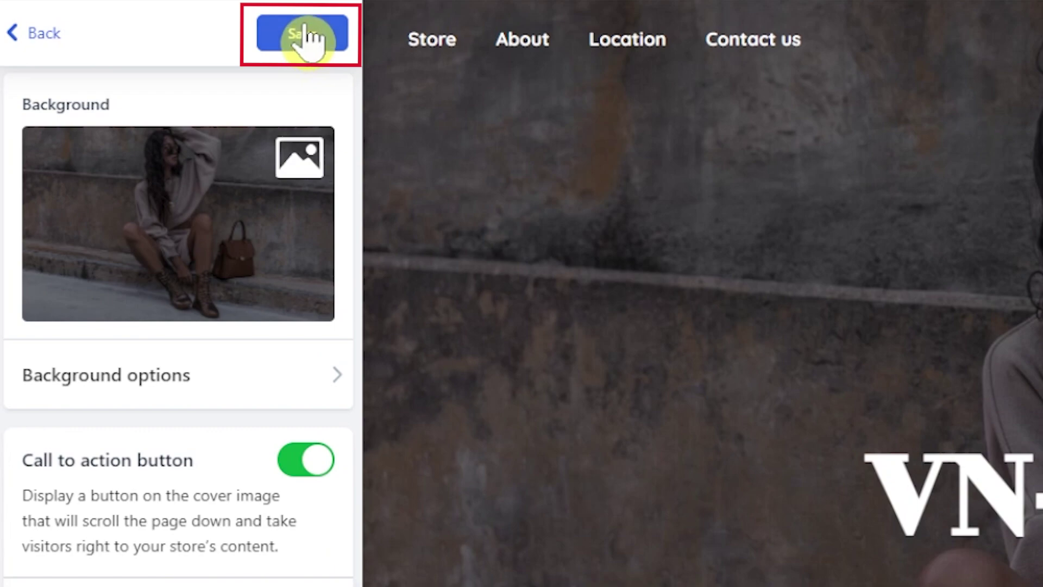
left_click(305, 27)
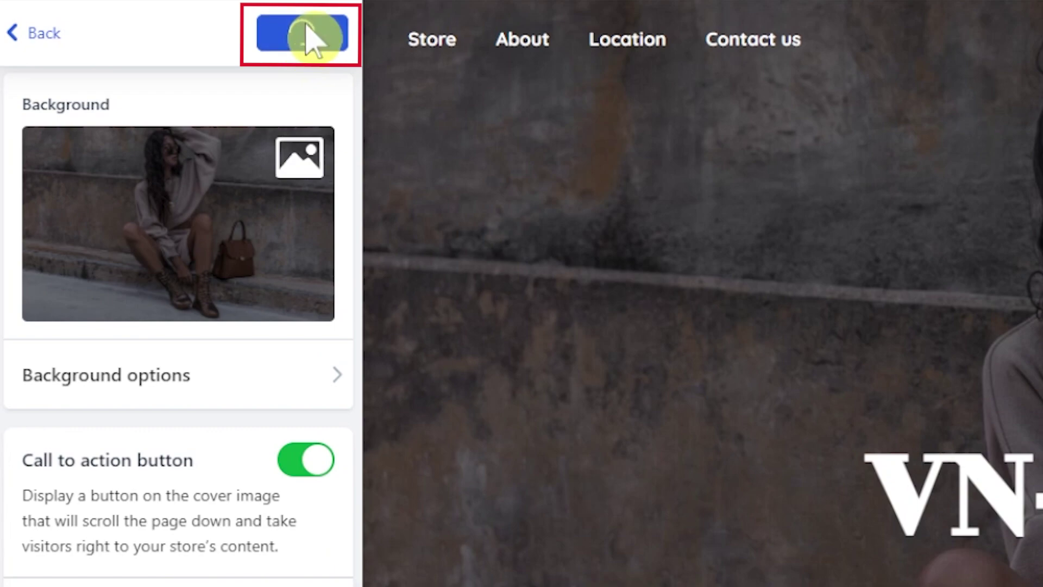
- View the live website from the editor's navigation options
left_click(41, 34)
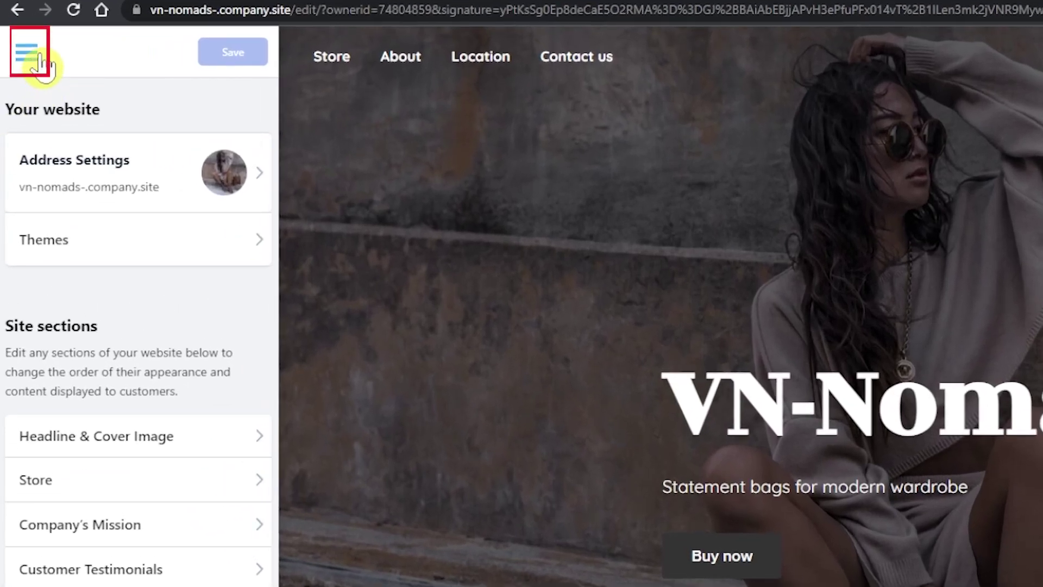
left_click(40, 54)
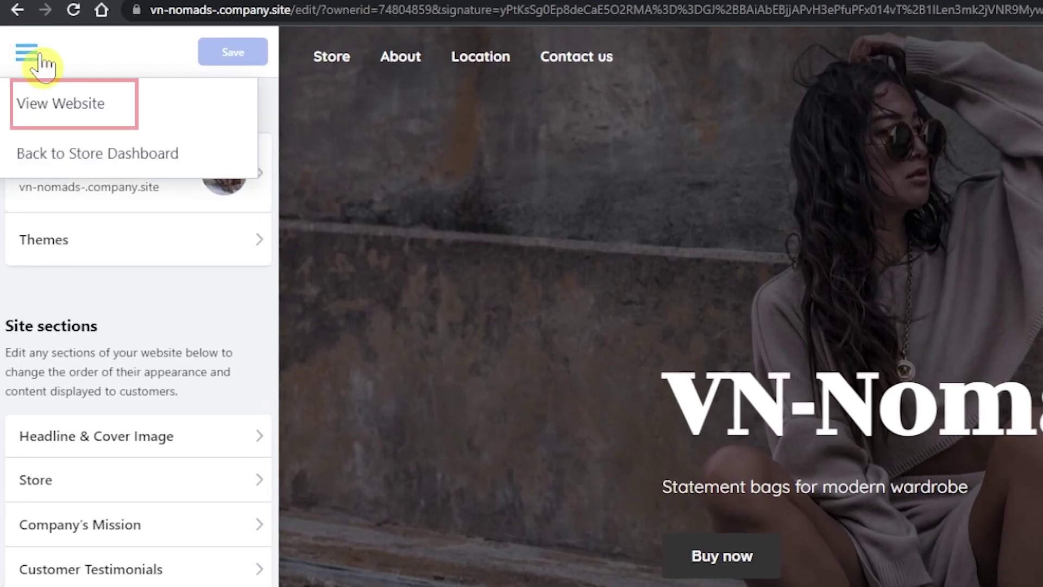
left_click(123, 107)
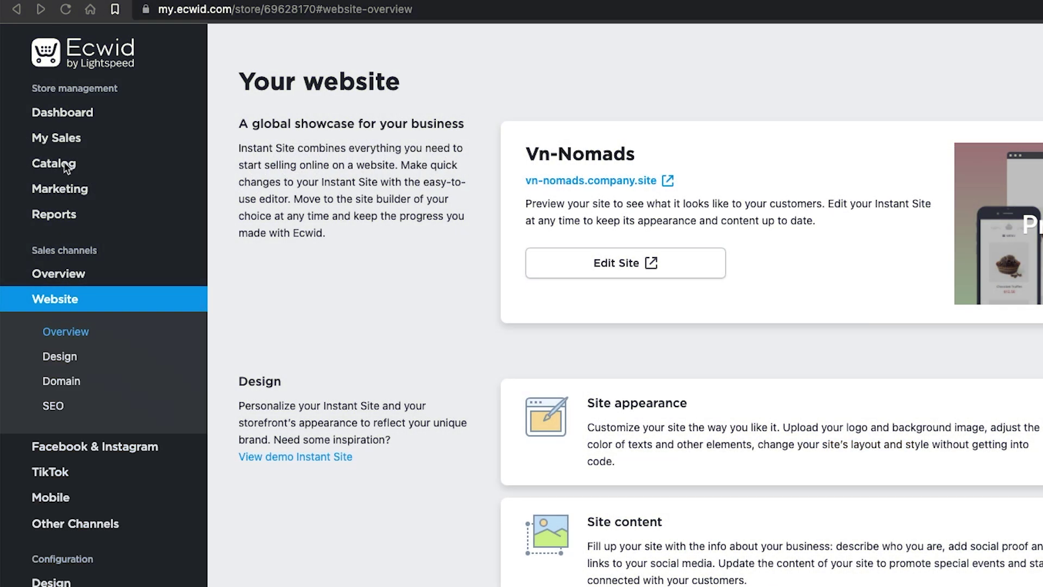
- Delete all nine sample products from the catalog
left_click(67, 165)
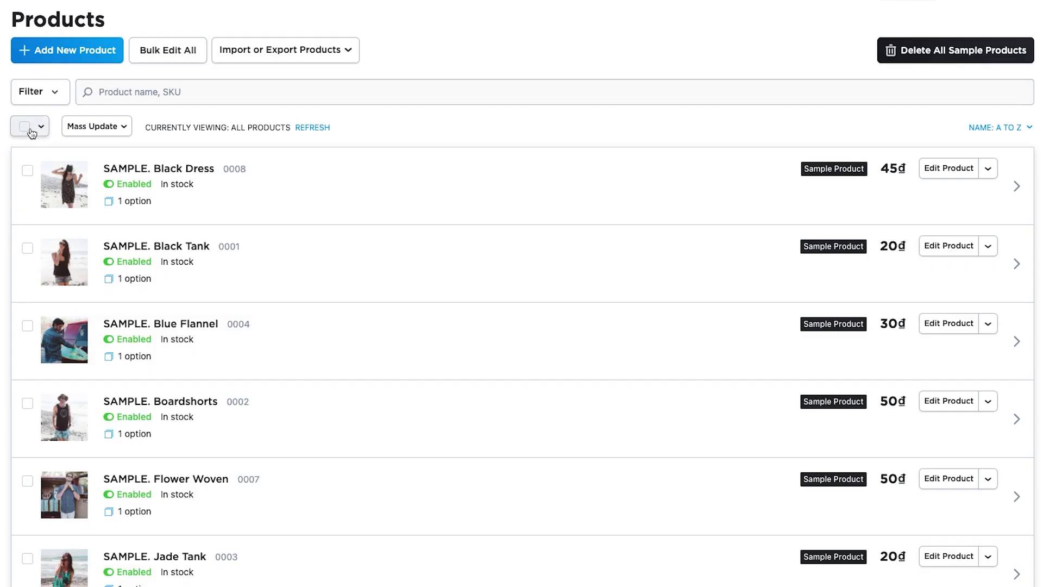
left_click(254, 208)
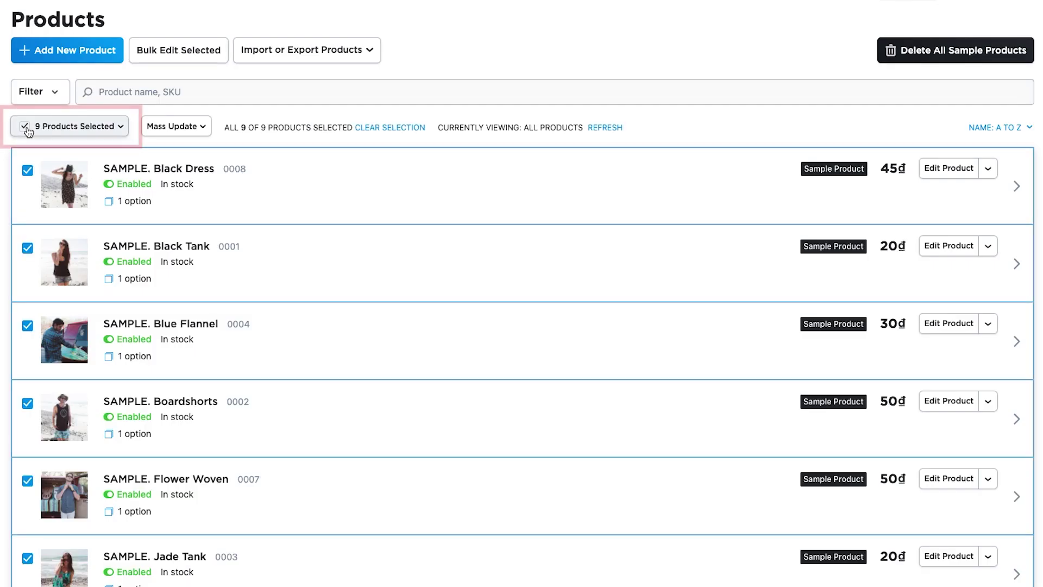
left_click(939, 57)
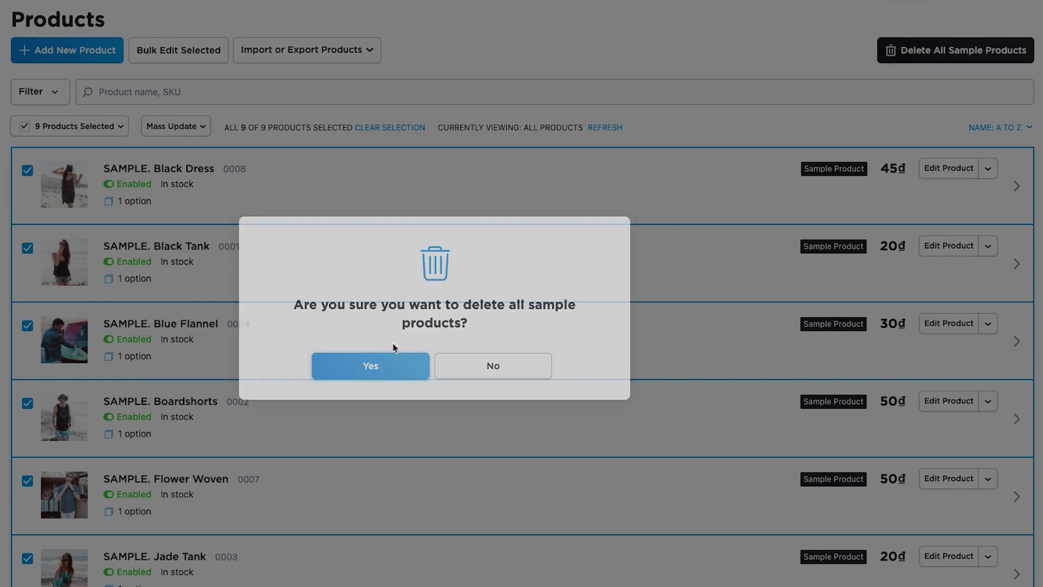
left_click(396, 354)
- Create and save a Black Backpack product, SKU BKB-001, priced 900,000, with the backpack photo
left_click(262, 109)
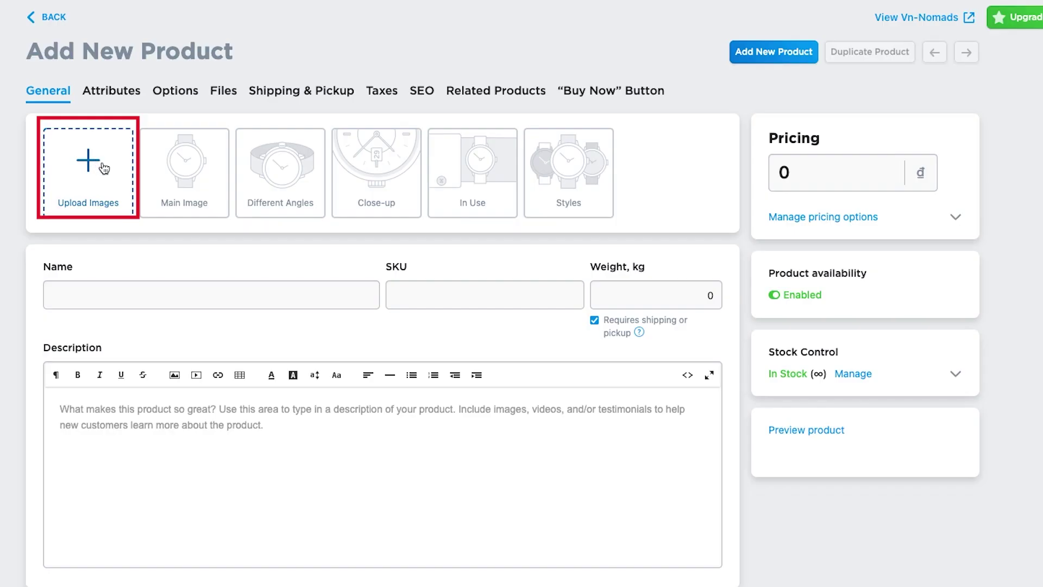
left_click(103, 169)
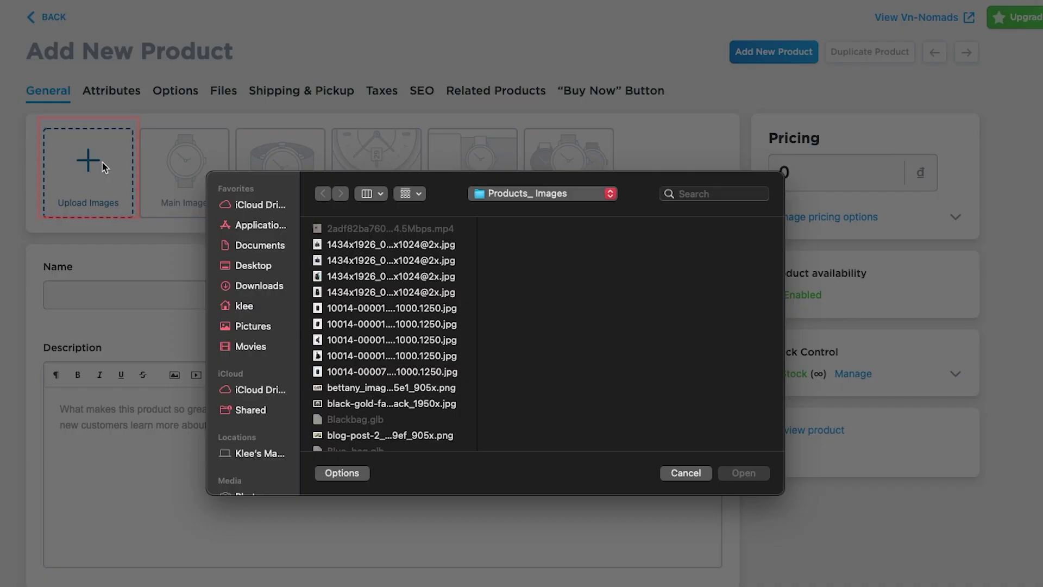
left_click(382, 293)
left_click(719, 473)
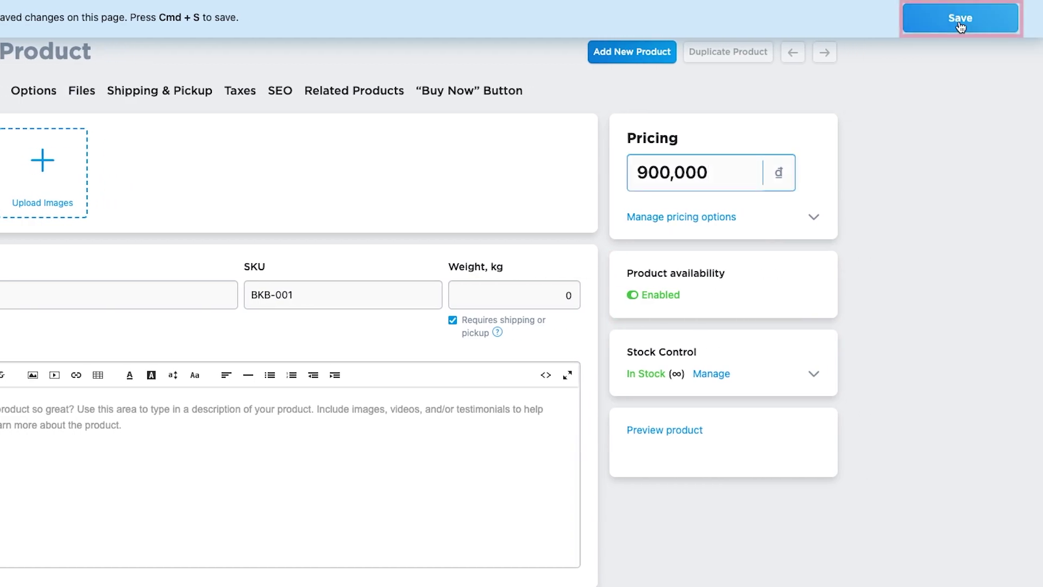
left_click(960, 22)
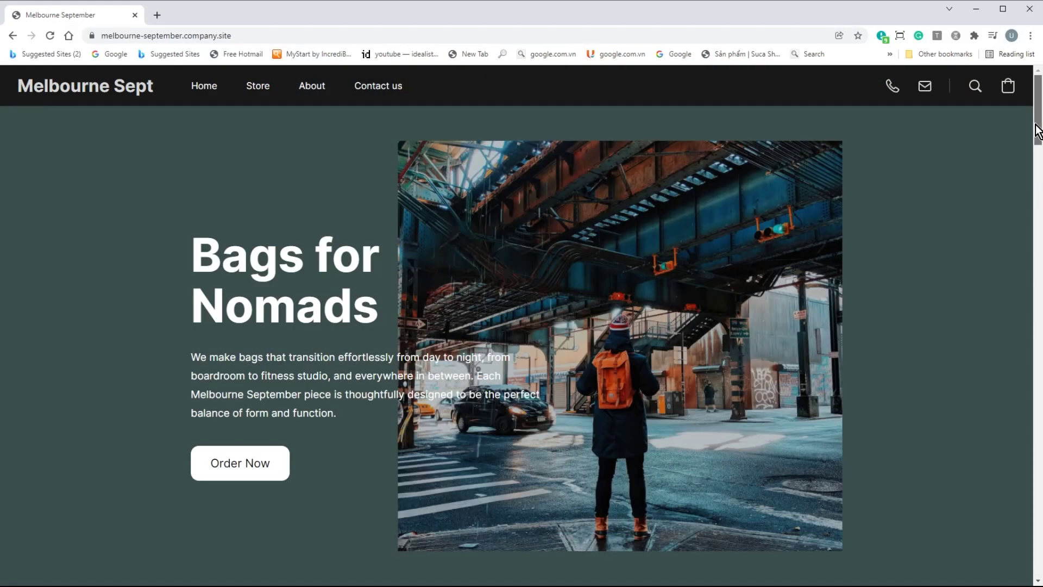
- Add a blue Hershel BackPack to the bag and go to checkout
scroll(1038, 149, "down", 3)
left_click_drag(1038, 150, 1027, 253)
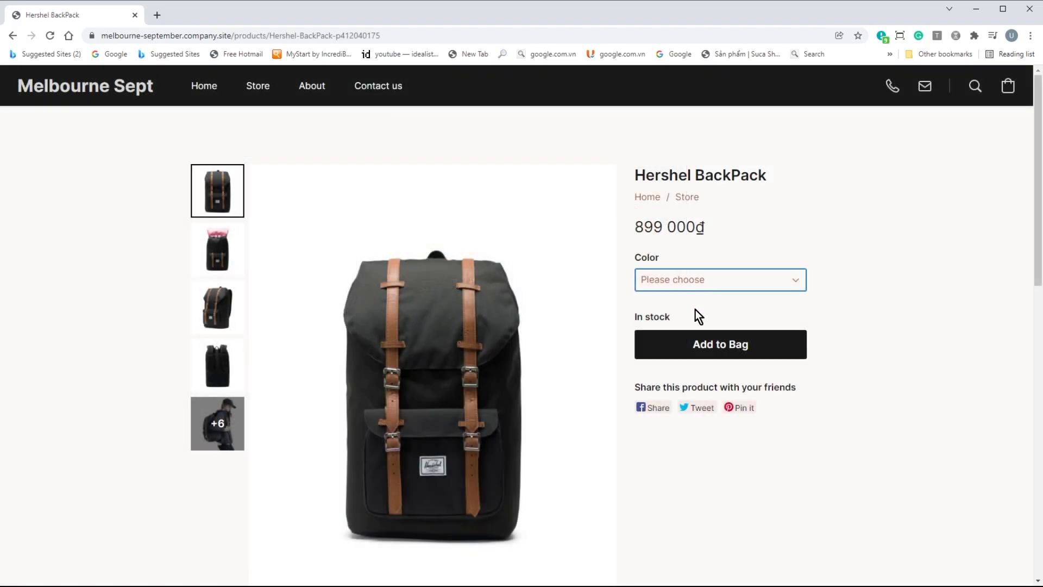
left_click(696, 309)
left_click(699, 344)
left_click(697, 379)
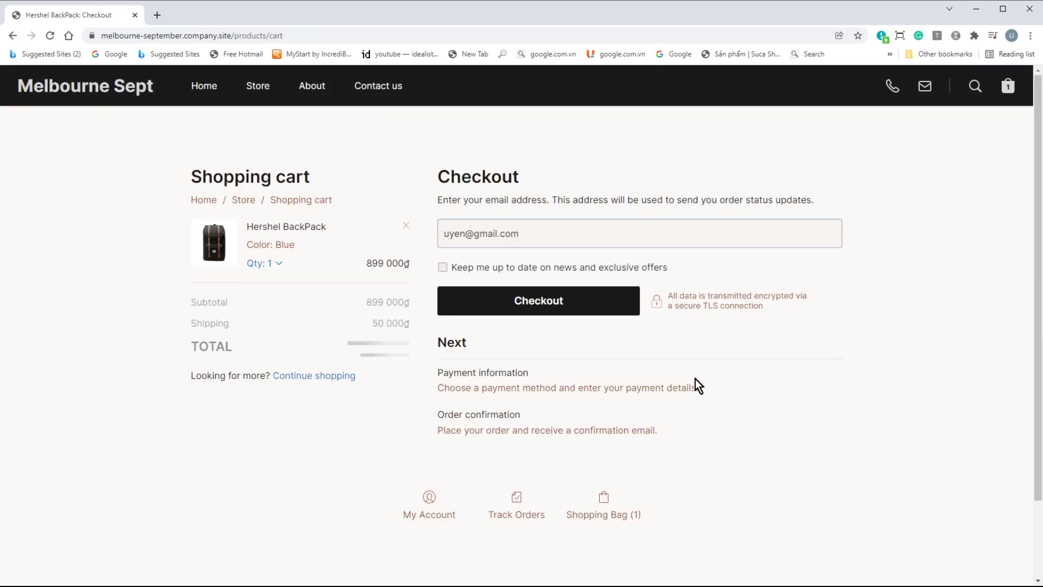
- Continue through the email, shipping address and shipping method checkout steps
left_click(562, 309)
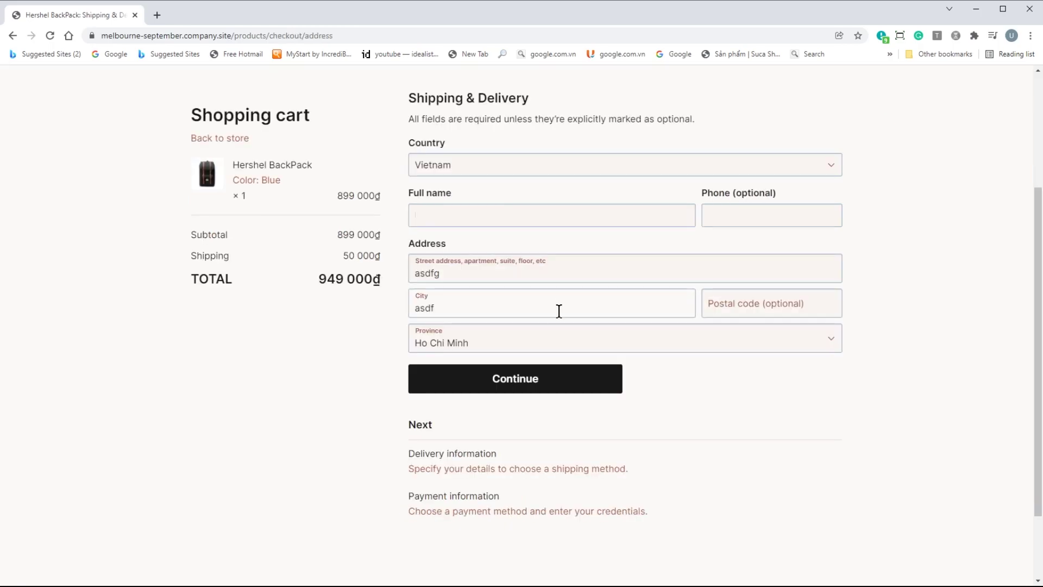
left_click(544, 381)
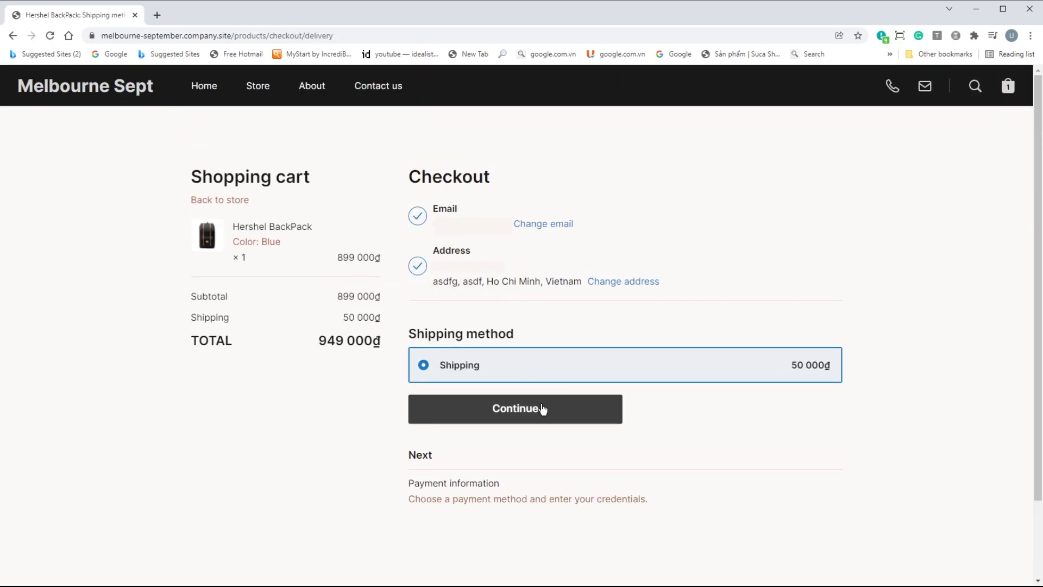
left_click(589, 419)
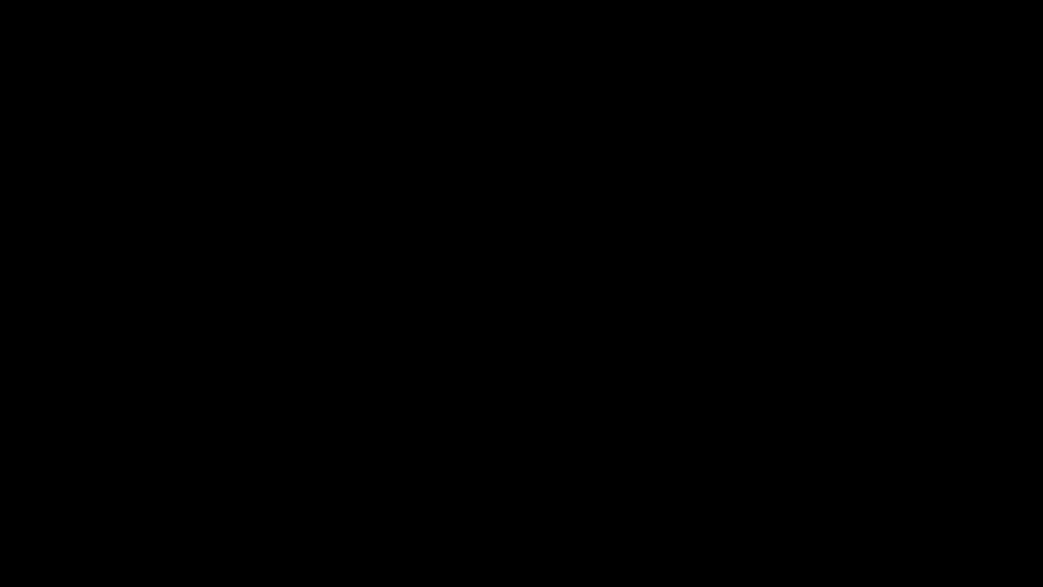